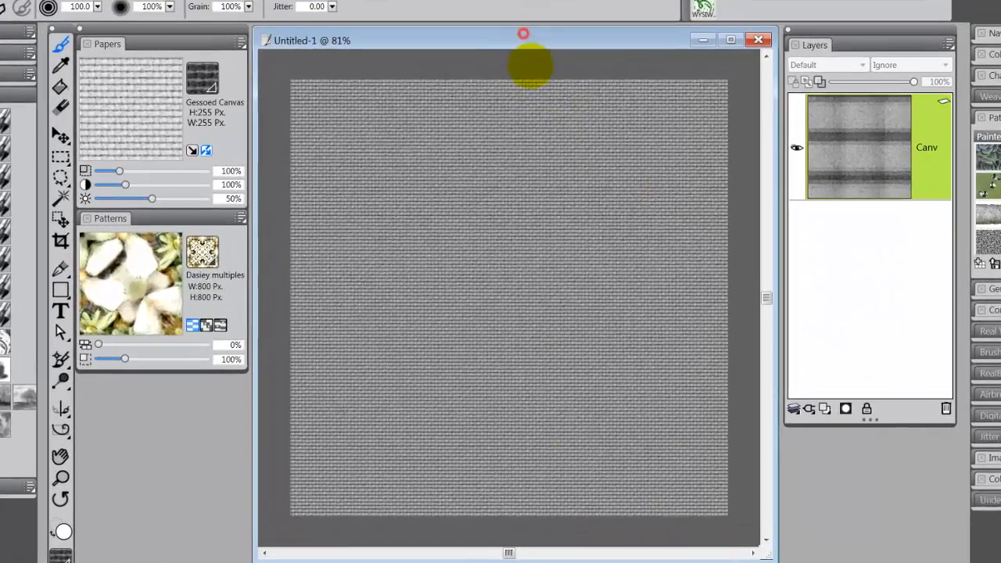
- Select the entire Gessoed Canvas texture image and capture it as a rectangular tile pattern named Gesso for Blog
key("ctrl+a")
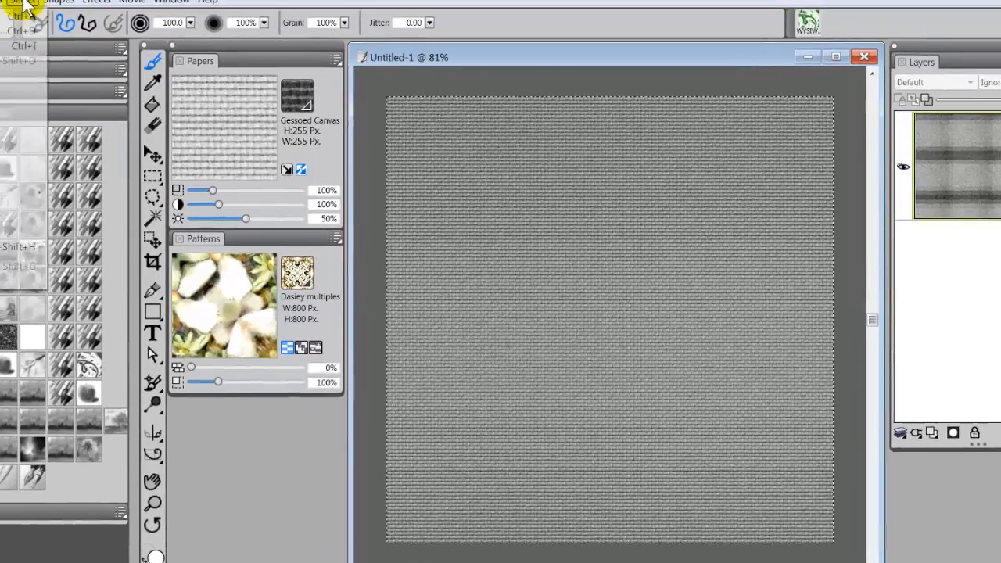
left_click(151, 21)
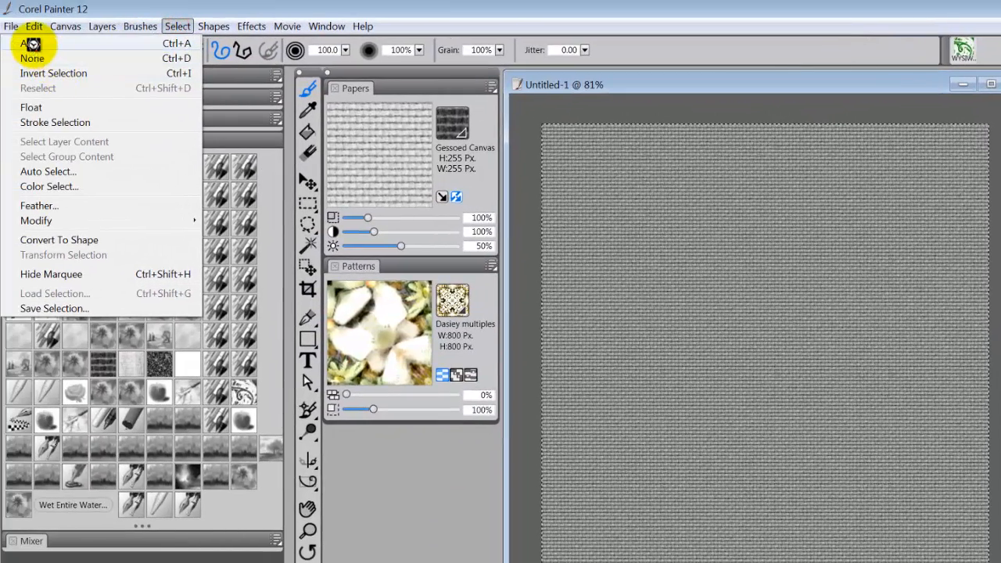
left_click(33, 47)
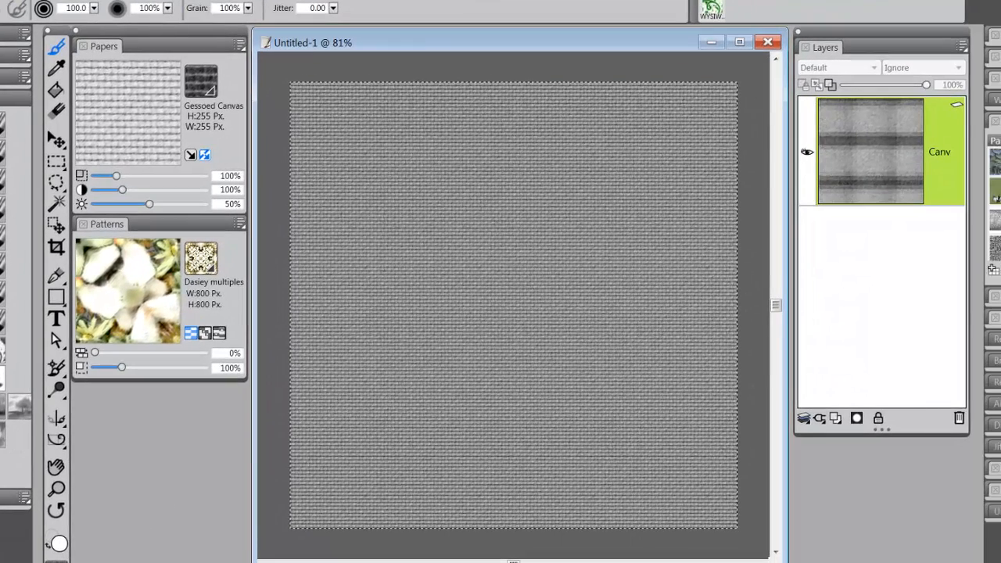
left_click(240, 224)
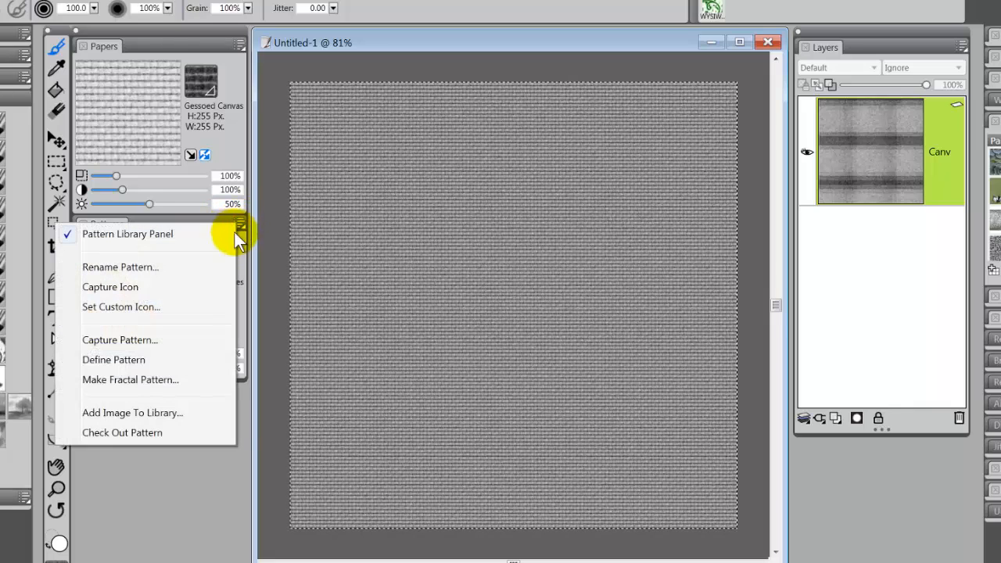
left_click(160, 343)
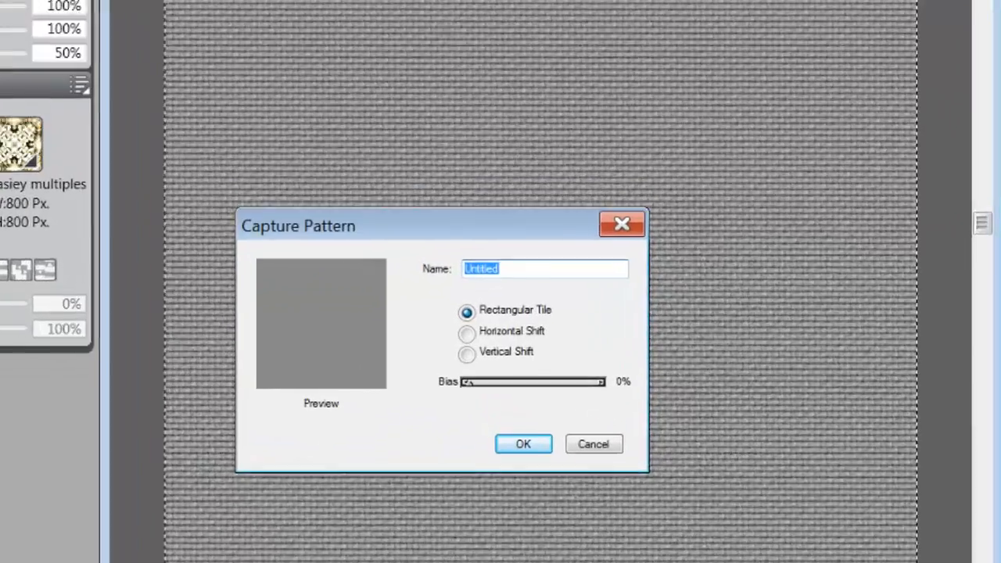
type("Gesso for Blog")
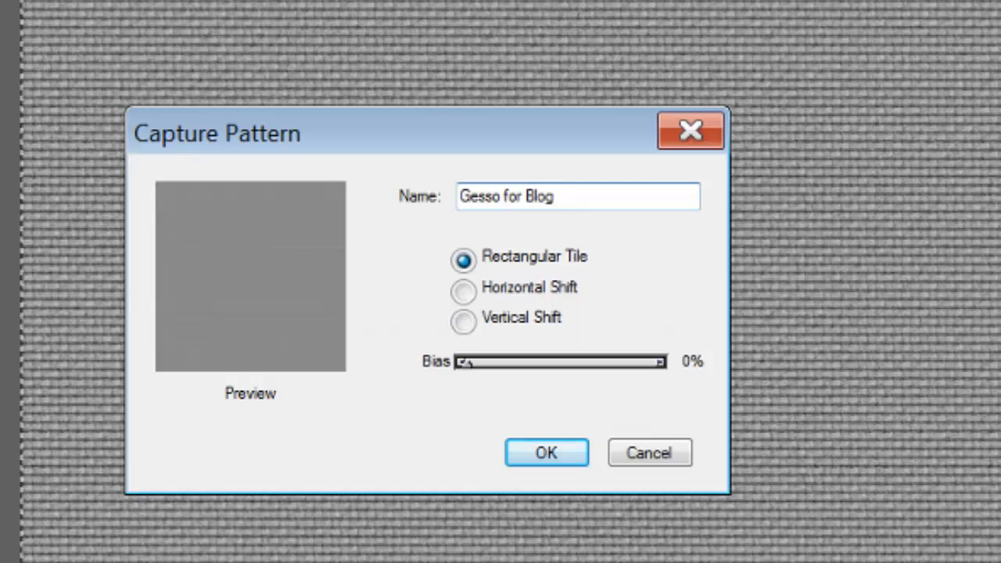
left_click(550, 454)
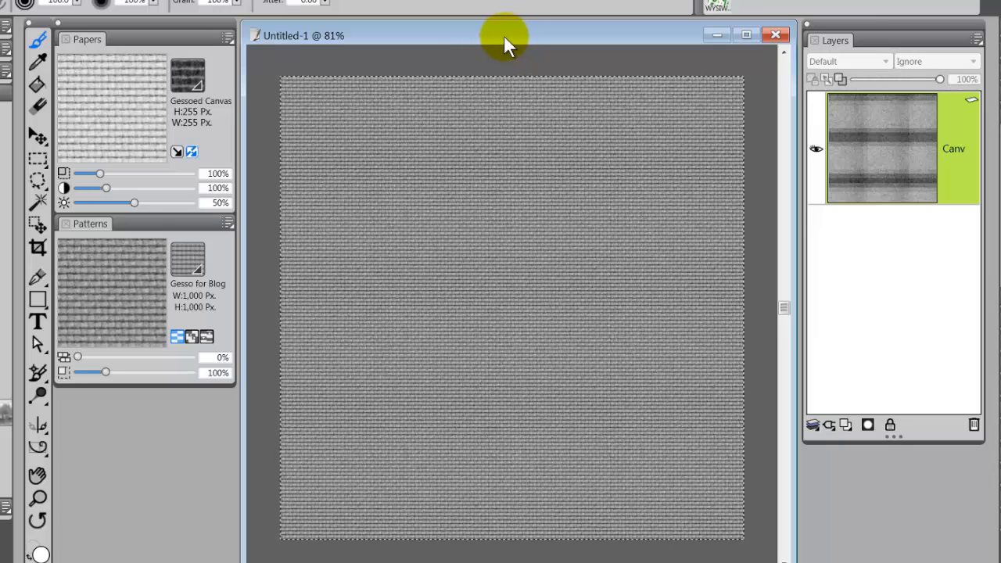
- Minimize the Untitled-1 texture document and hide the gray weave and brown layers at the top of the roses painting's layer stack
mouse_move(501, 36)
left_mouse_down()
mouse_move(502, 71)
mouse_move(497, 36)
left_mouse_up()
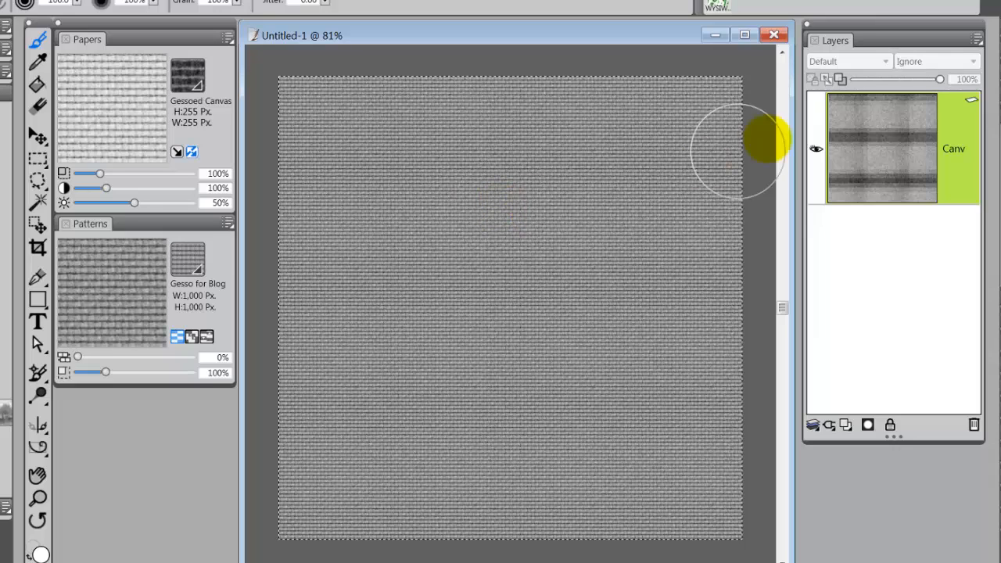
left_click(711, 36)
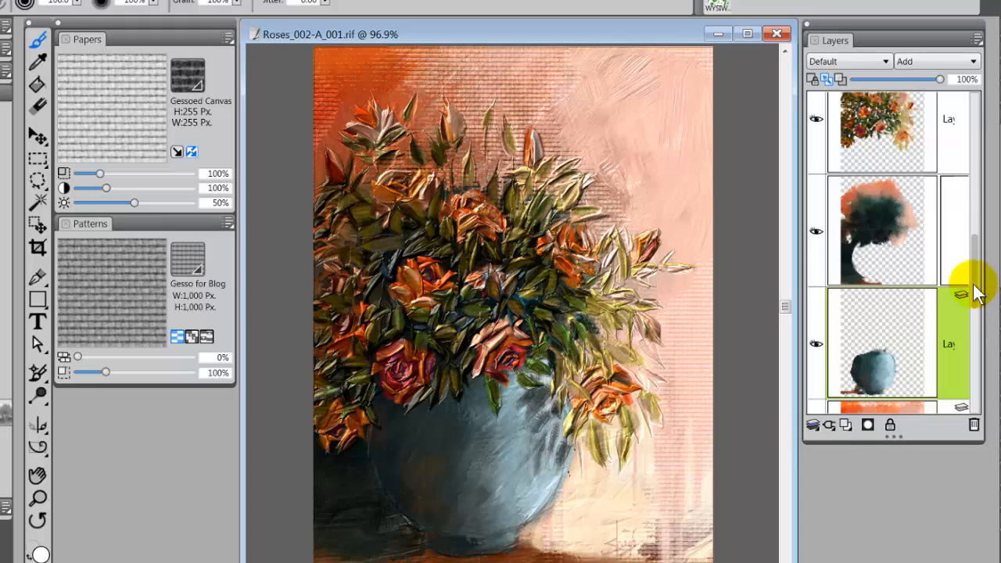
left_click_drag(975, 293, 961, 112)
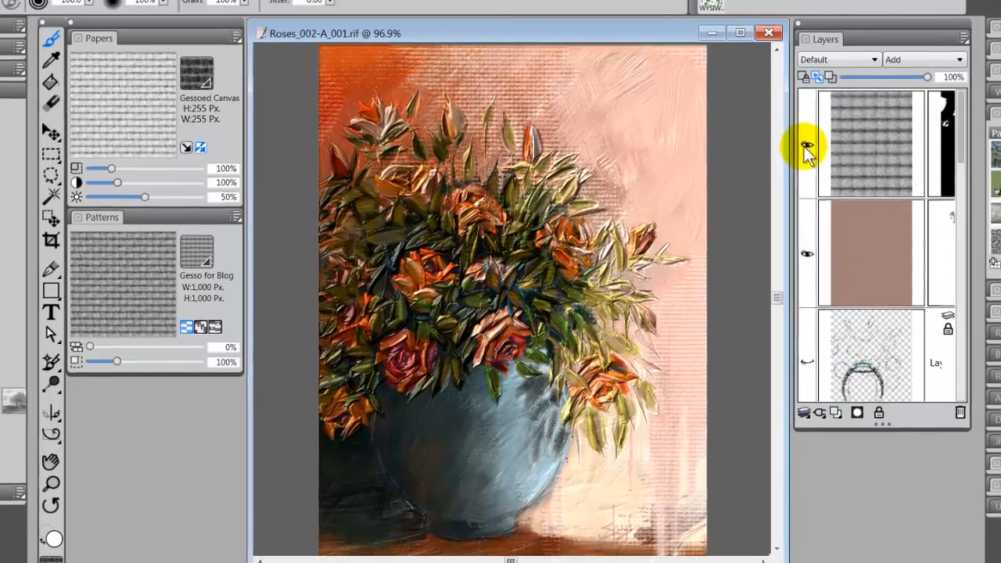
left_click(804, 141)
left_click(804, 250)
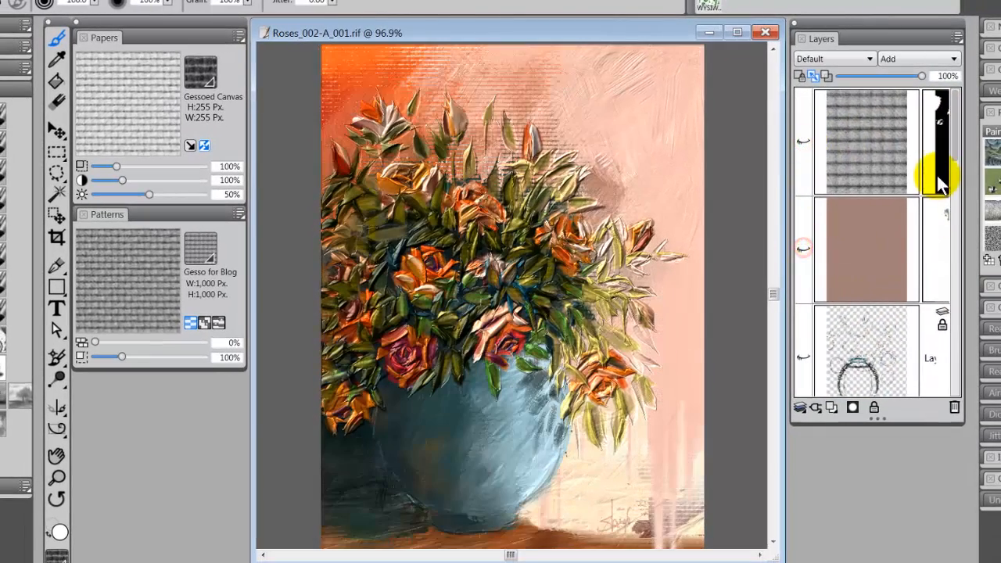
- Hide the small detail layer, the rose flower layers and the dark foliage layer of the painting
left_click_drag(949, 139, 961, 196)
left_click(801, 277)
left_click(802, 244)
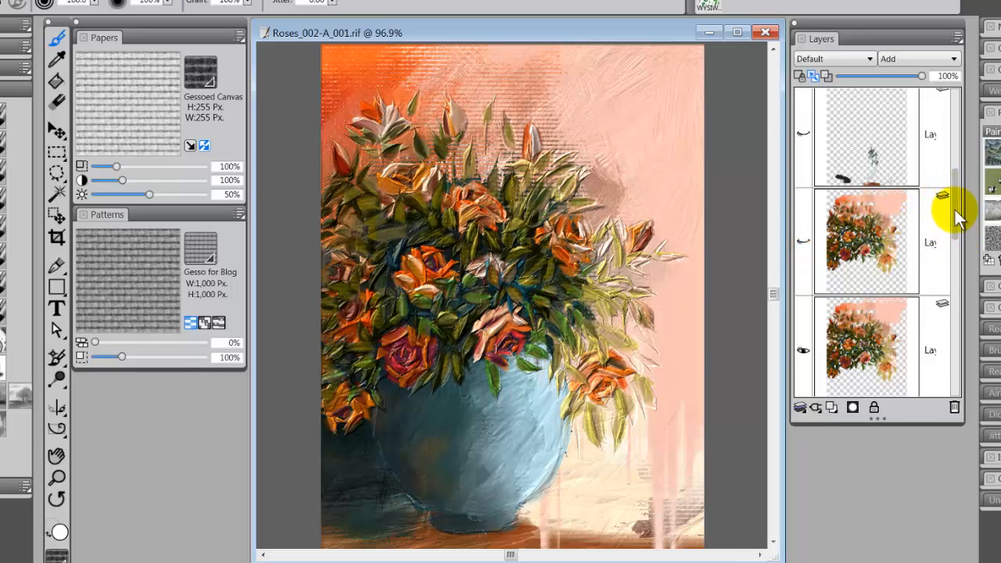
left_click_drag(951, 212, 951, 239)
left_click(803, 179)
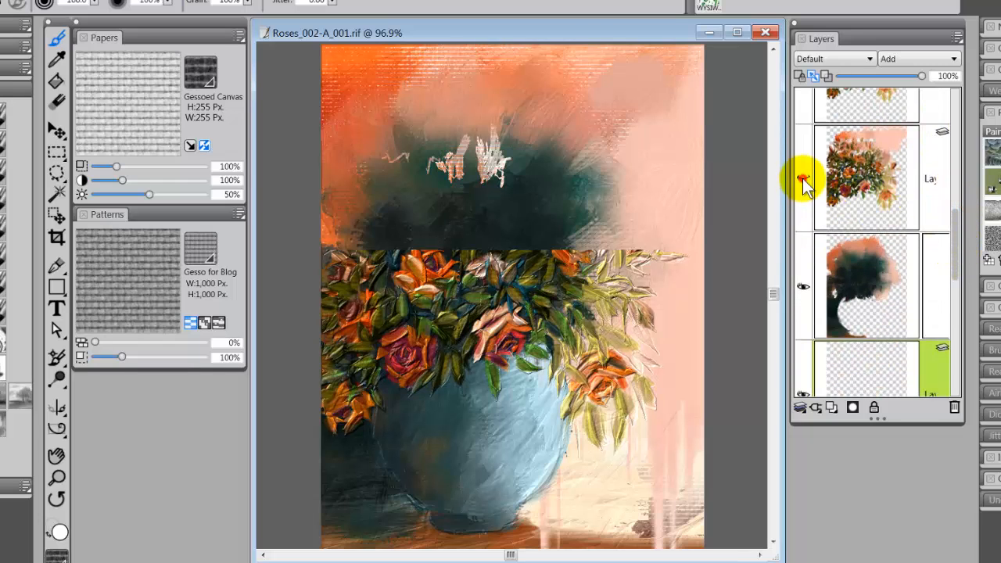
left_click(803, 285)
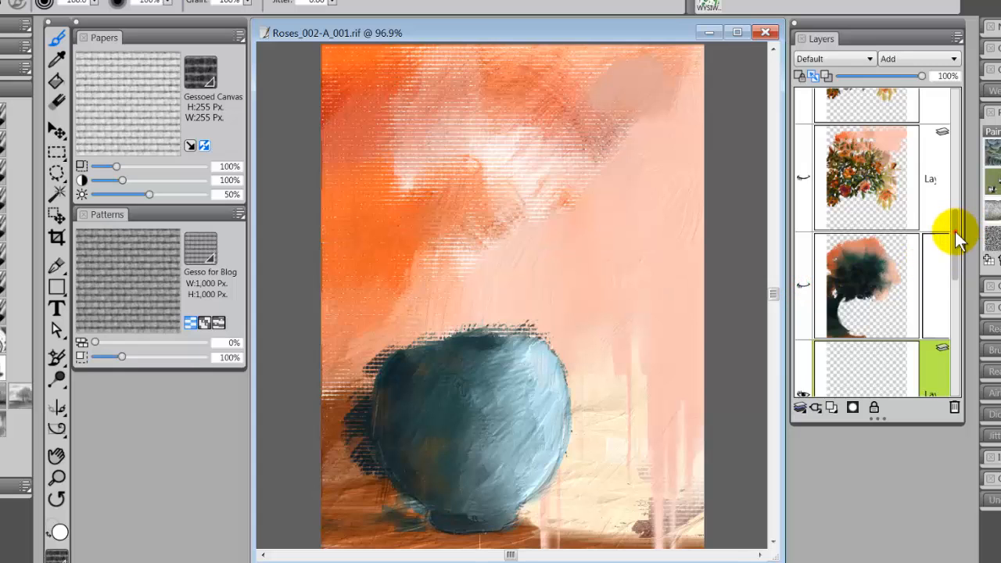
- Hide the blue vase layer and the three background and tabletop layers so only the blank canvas shows
left_click_drag(954, 229, 954, 302)
left_click(803, 270)
left_click(803, 312)
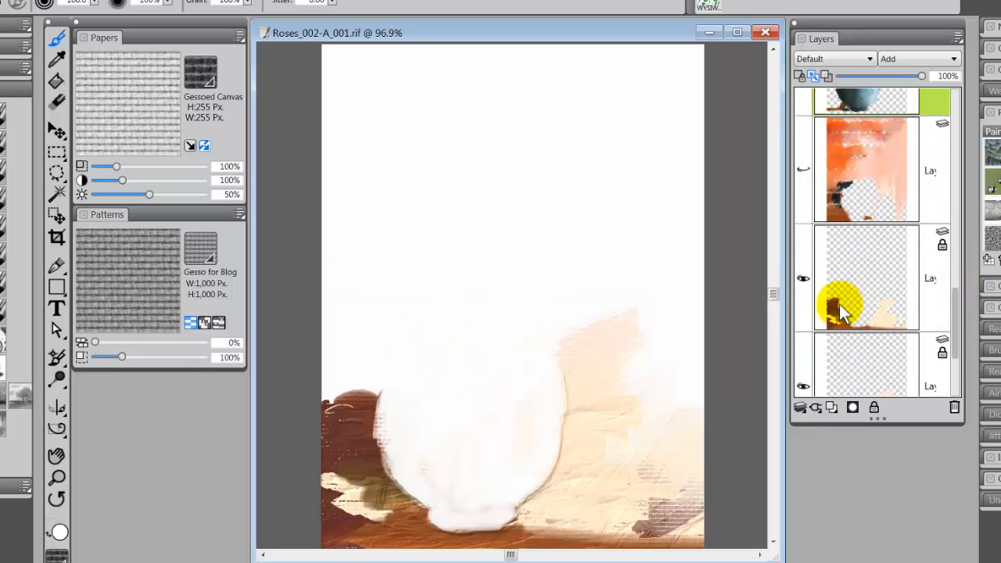
left_click(802, 279)
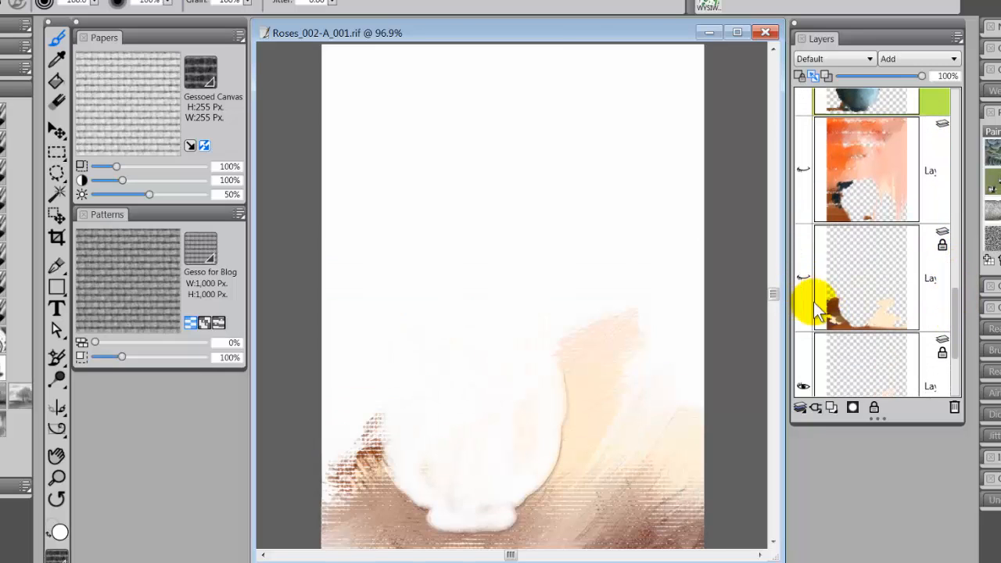
left_click_drag(958, 301, 952, 324)
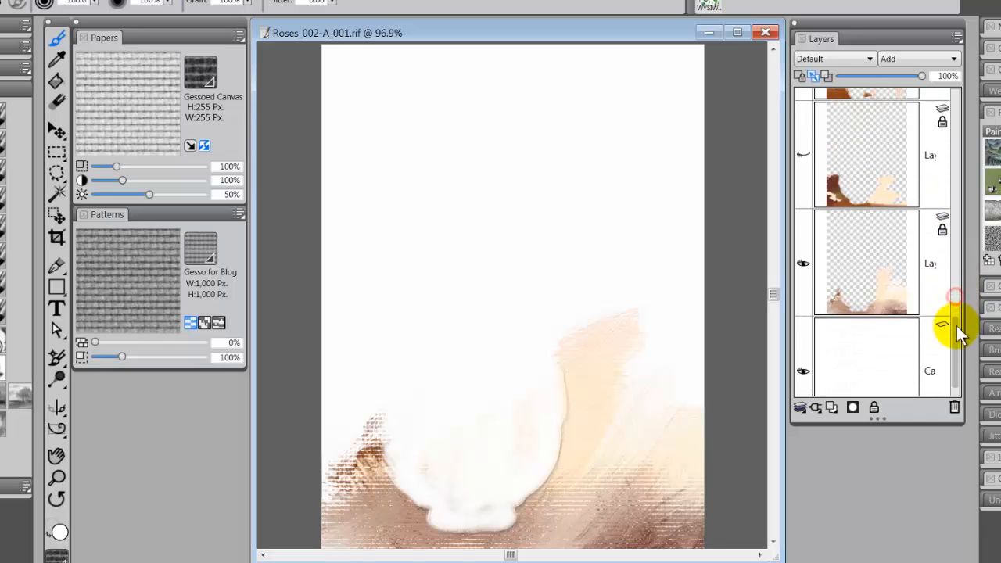
left_click(803, 263)
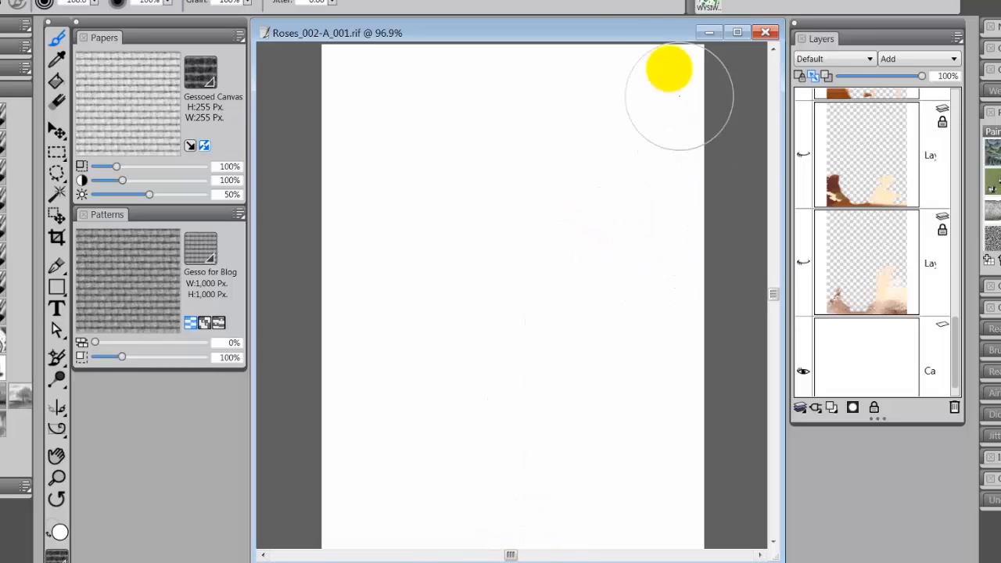
- Zoom the painting out to 87.2% and widen the Layers panel so the full layer names can be read
left_click(628, 25)
scroll(652, 107, "down", 1)
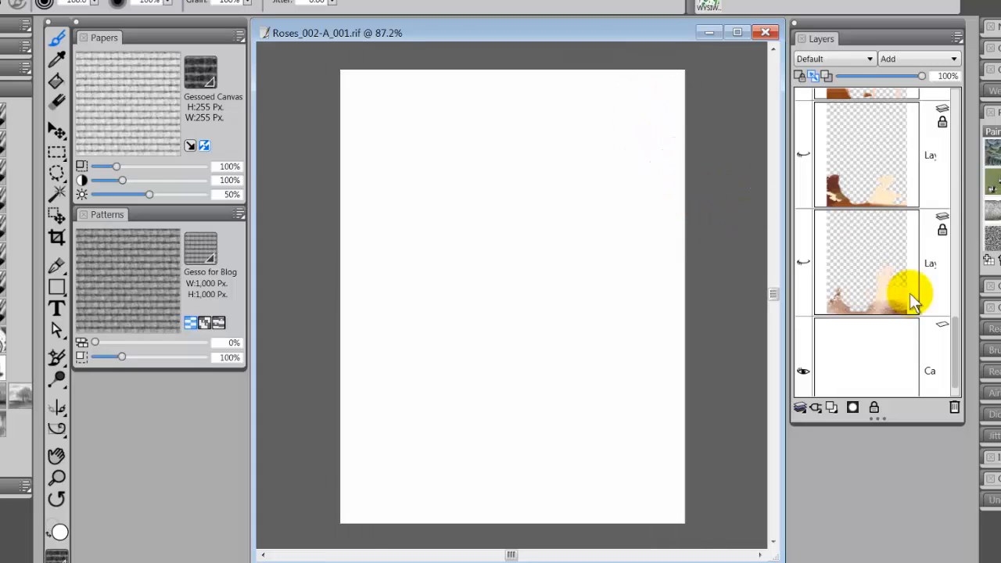
left_click_drag(955, 344, 960, 298)
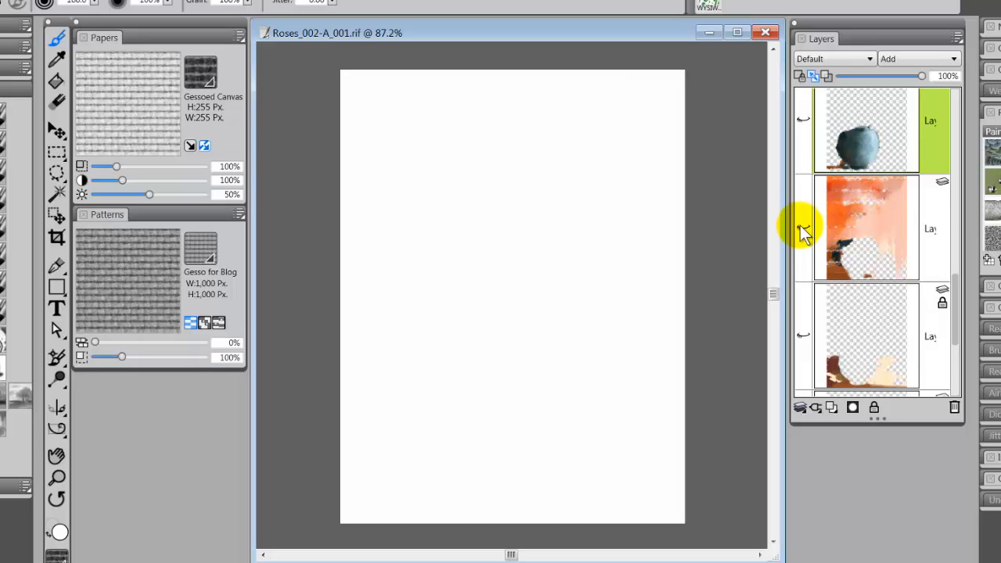
left_click_drag(854, 27, 800, 34)
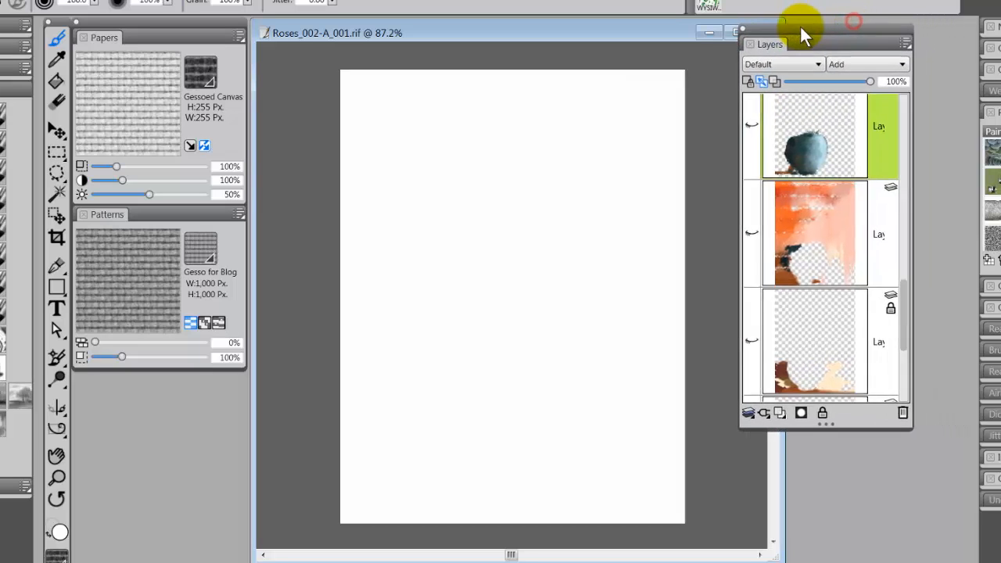
left_click_drag(915, 199, 954, 203)
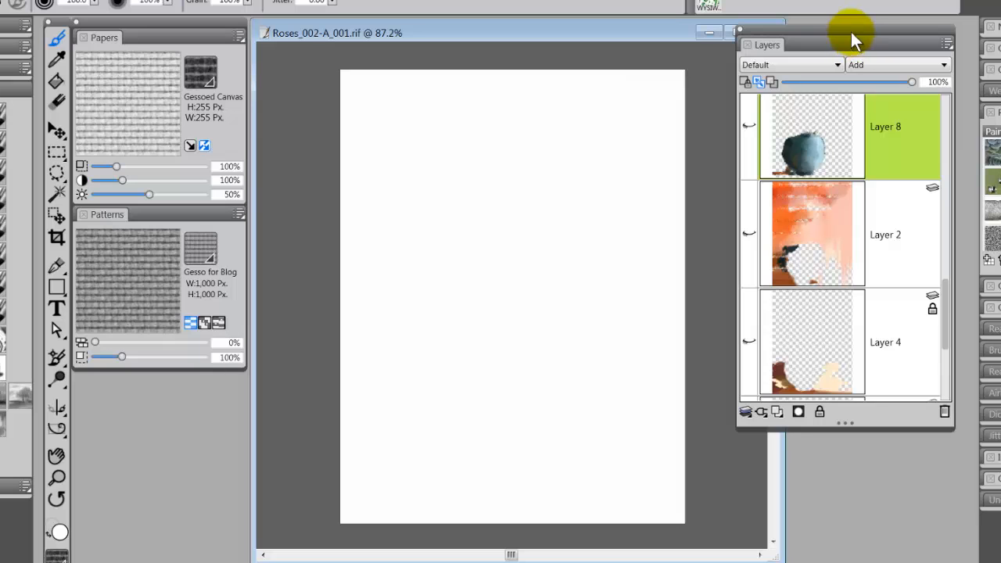
left_click_drag(859, 32, 878, 30)
- Show Layer 1 with the pencil sketch of the vase and flowers
left_click_drag(968, 294, 973, 225)
left_click_drag(969, 195, 970, 122)
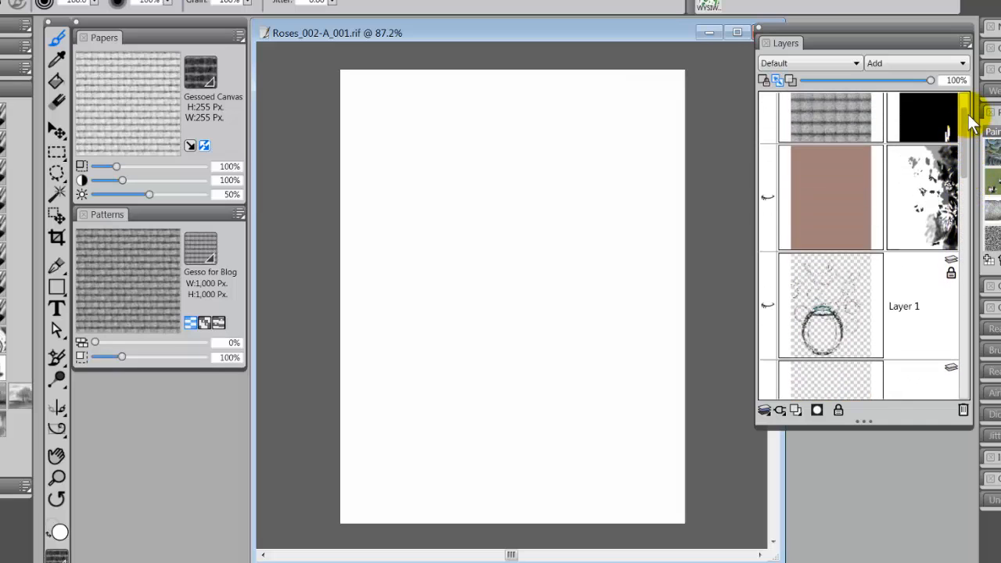
left_click(767, 305)
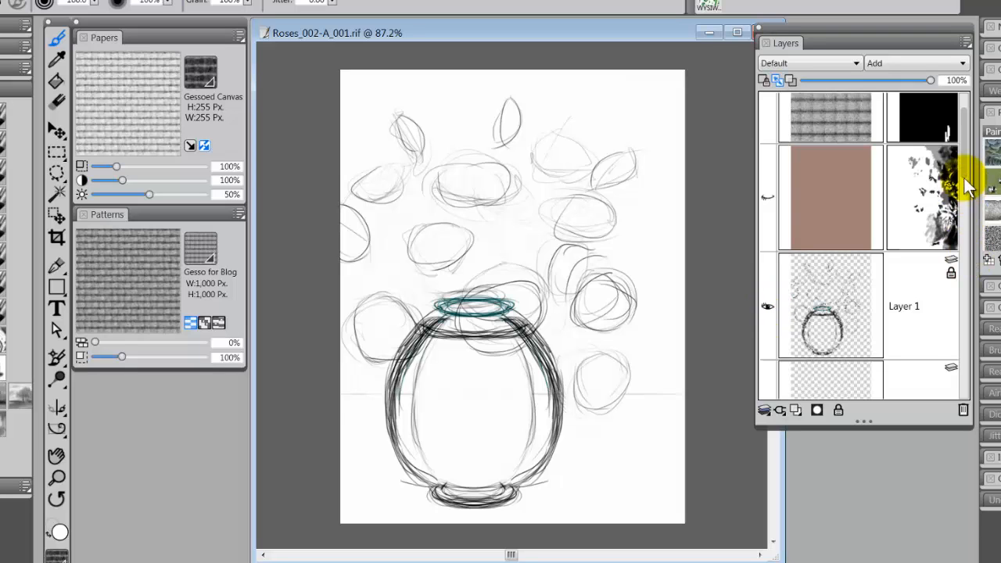
- Show the background layers Layer 2, Layer 3 and Layer 4 beneath the sketch
left_click_drag(968, 174, 984, 330)
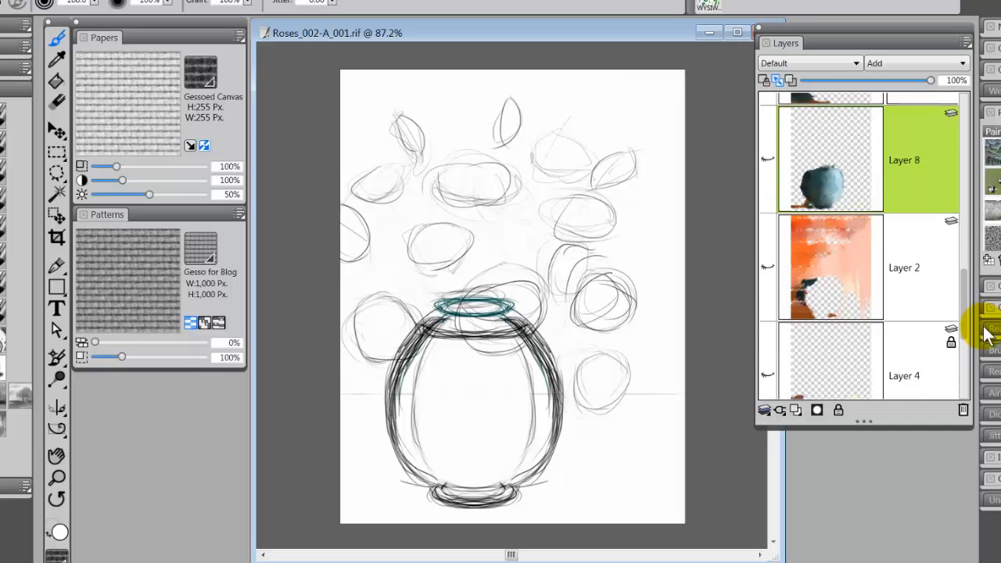
left_click(767, 265)
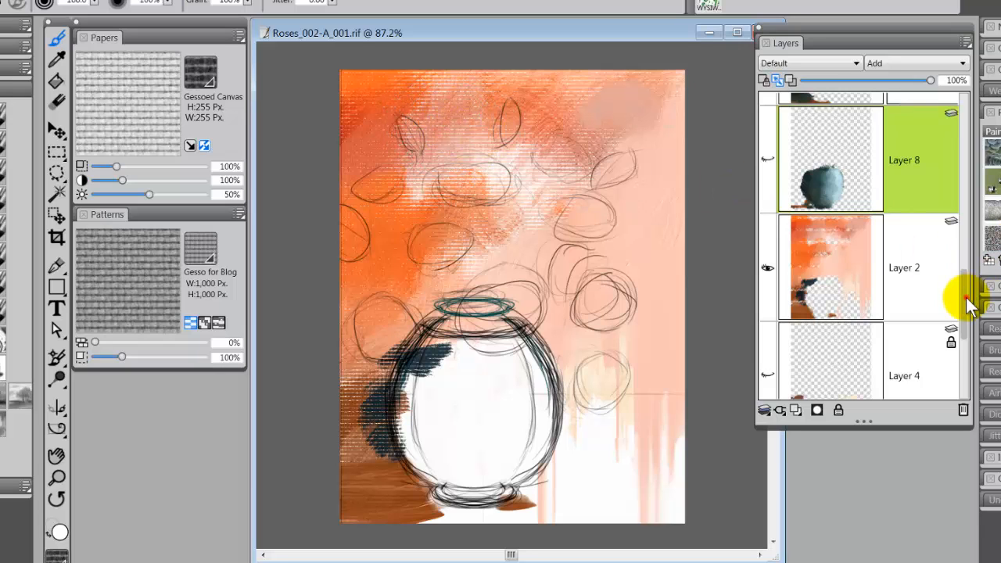
left_click_drag(967, 301, 965, 340)
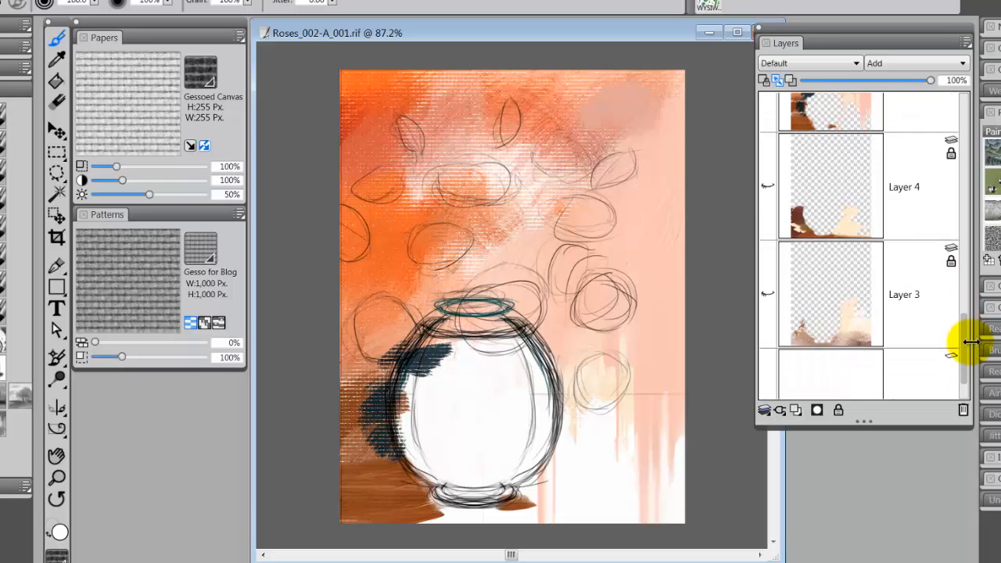
left_click(768, 294)
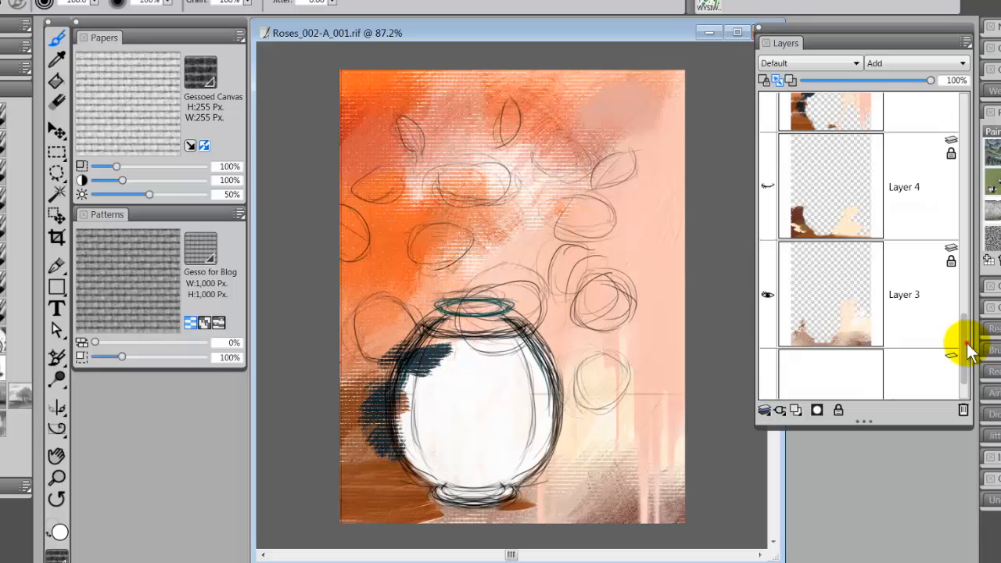
scroll(966, 350, "up", 1)
left_click(767, 247)
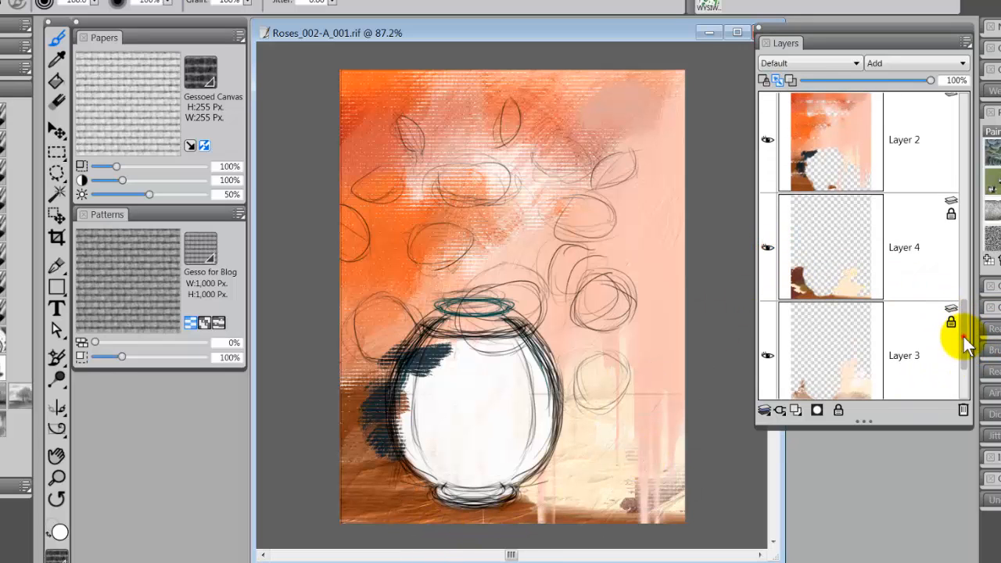
- Widen the Layers panel further so the names of masked layers fit, and show the dark foliage on Layer 7
scroll(966, 344, "up", 4)
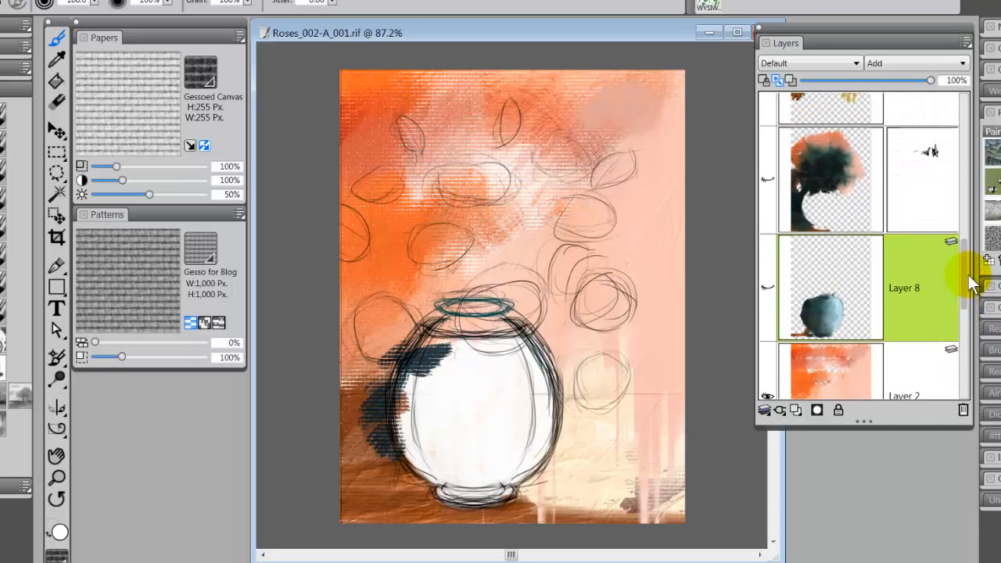
scroll(973, 283, "up", 1)
left_click_drag(967, 279, 975, 166)
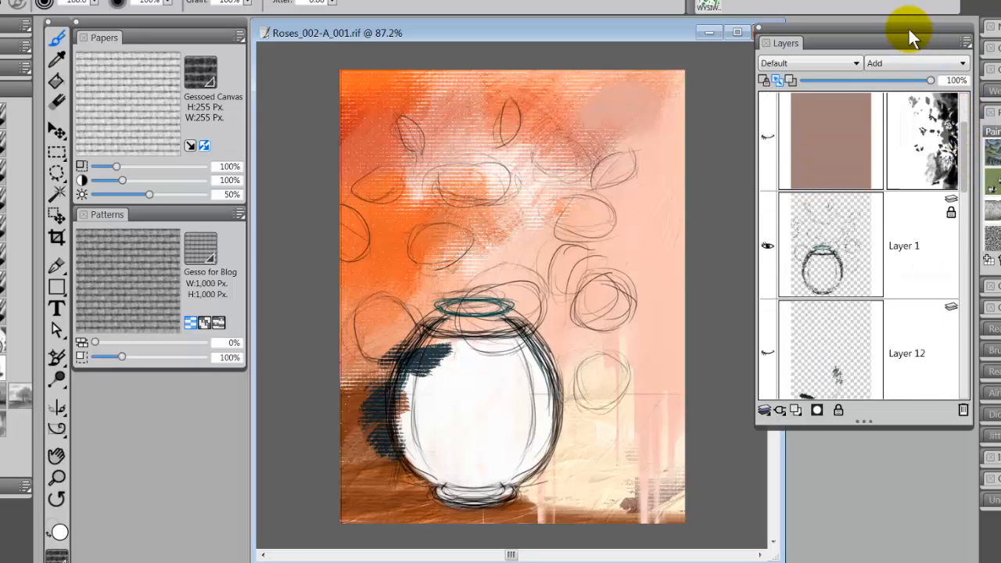
left_click_drag(907, 28, 843, 33)
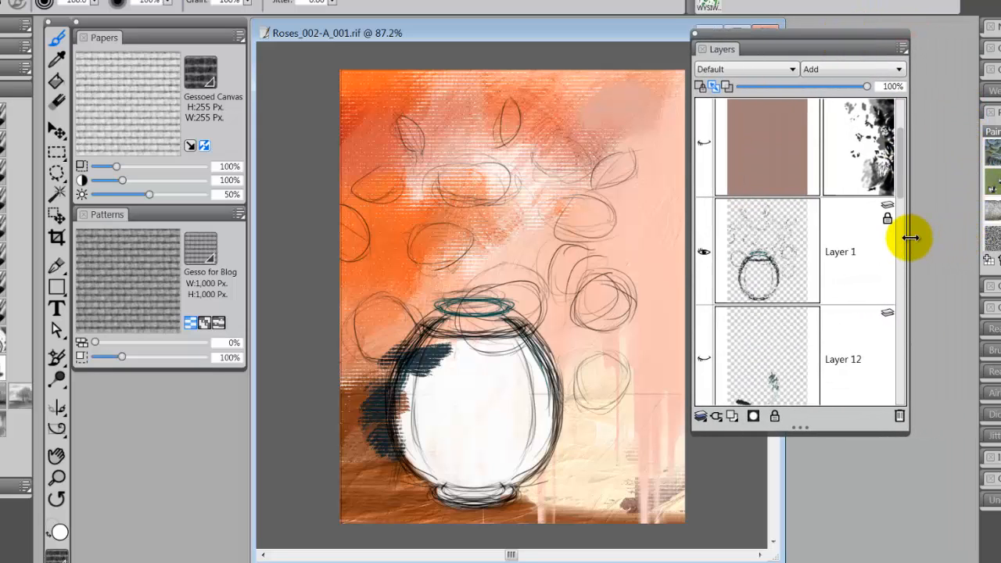
left_click_drag(908, 238, 1000, 234)
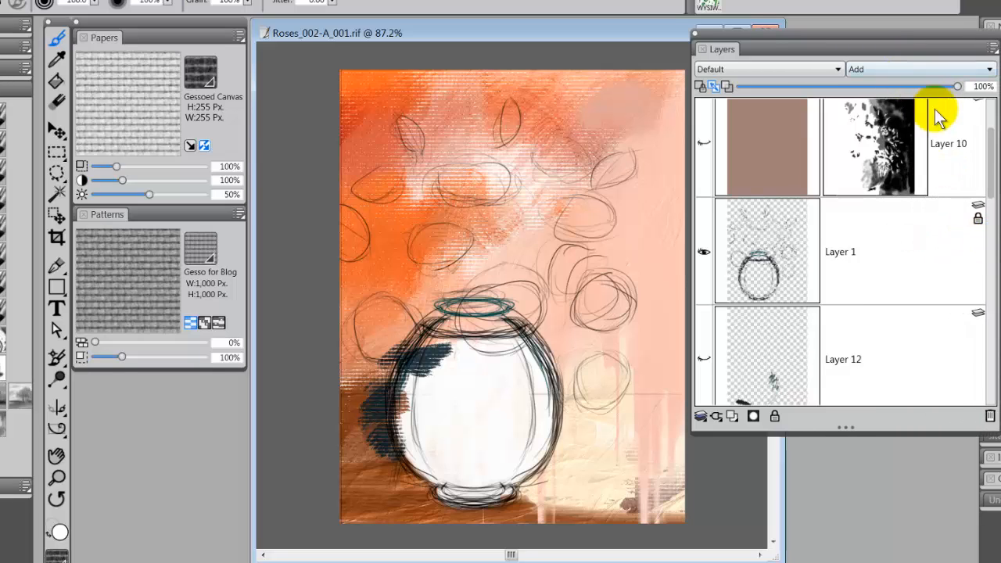
left_click_drag(989, 164, 993, 273)
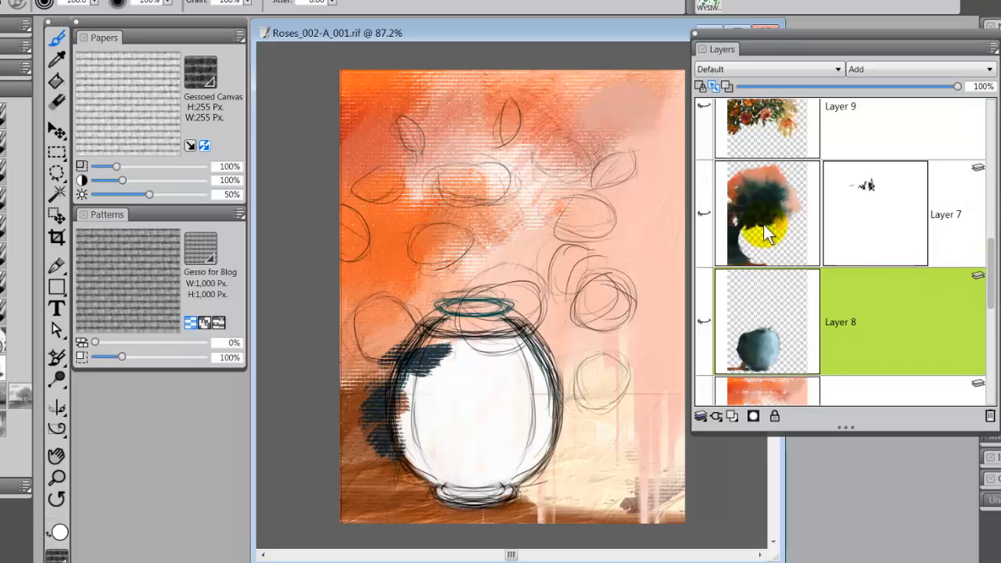
left_click(704, 213)
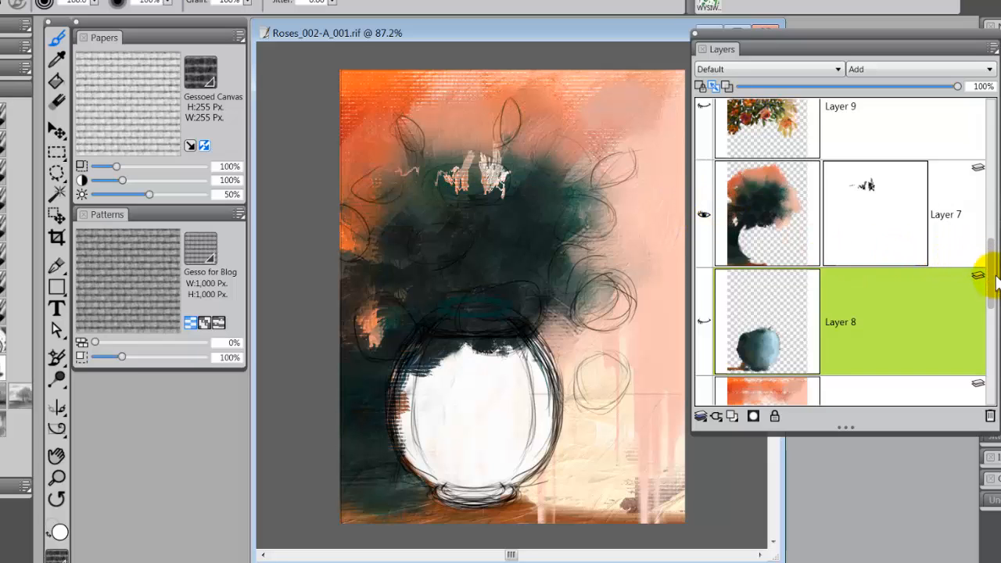
- Show the blue vase on Layer 8 and the roses and leaves on both layers named Layer 9
left_click(705, 321)
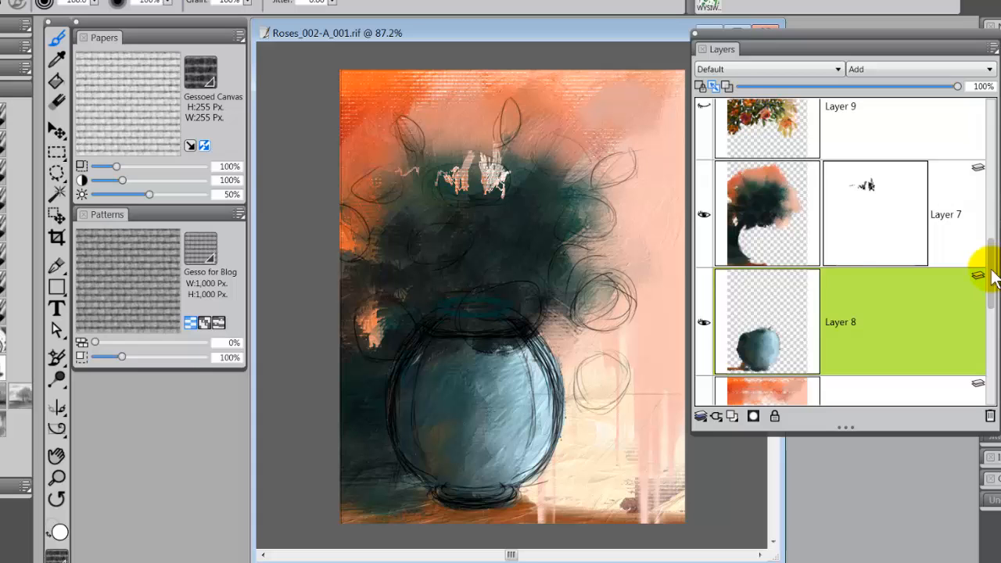
left_click_drag(991, 275, 981, 228)
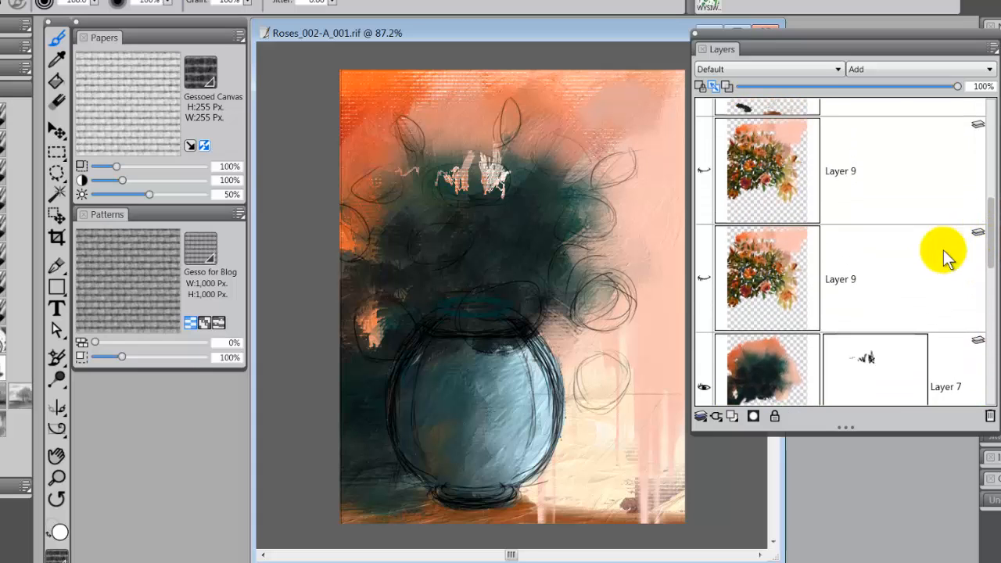
left_click(702, 279)
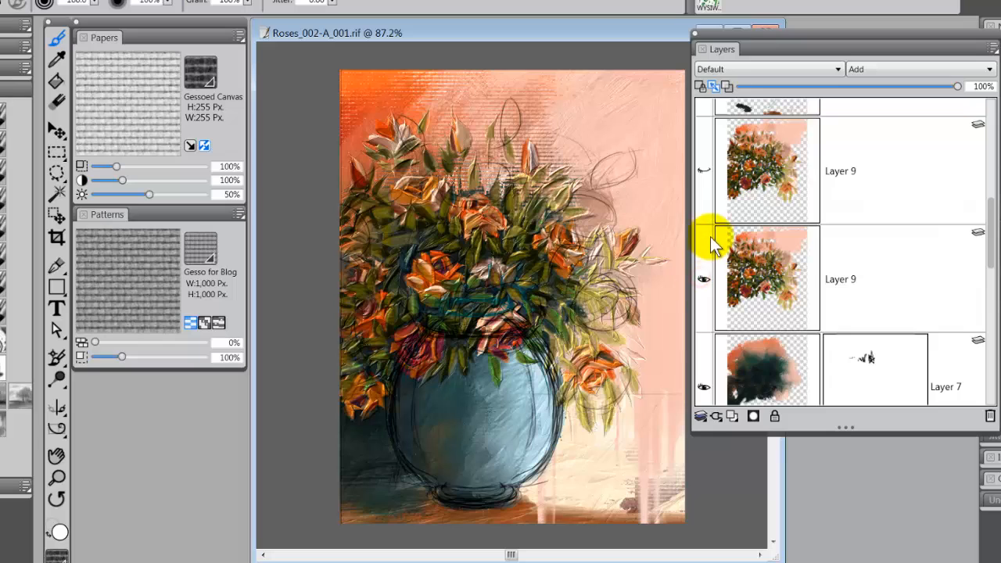
left_click(704, 170)
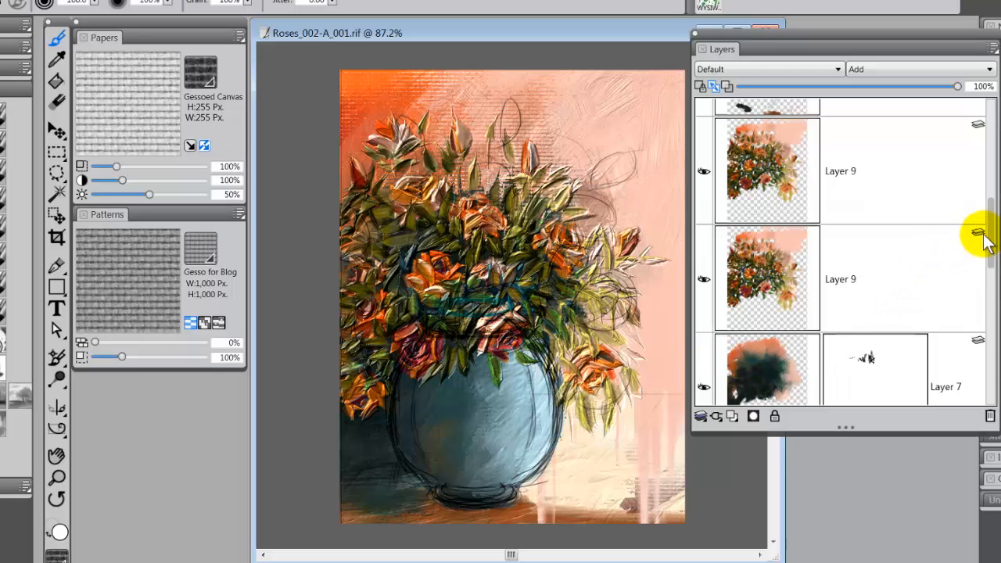
- Show the masked brown shading on Layer 10 and the masked canvas pattern on Layer 11
left_click_drag(988, 238, 995, 196)
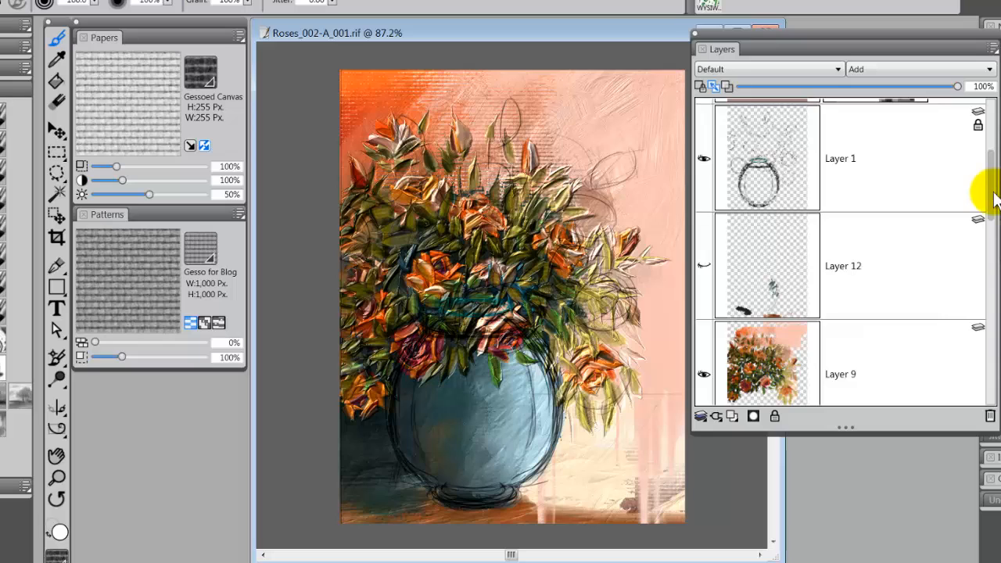
left_click_drag(994, 199, 991, 148)
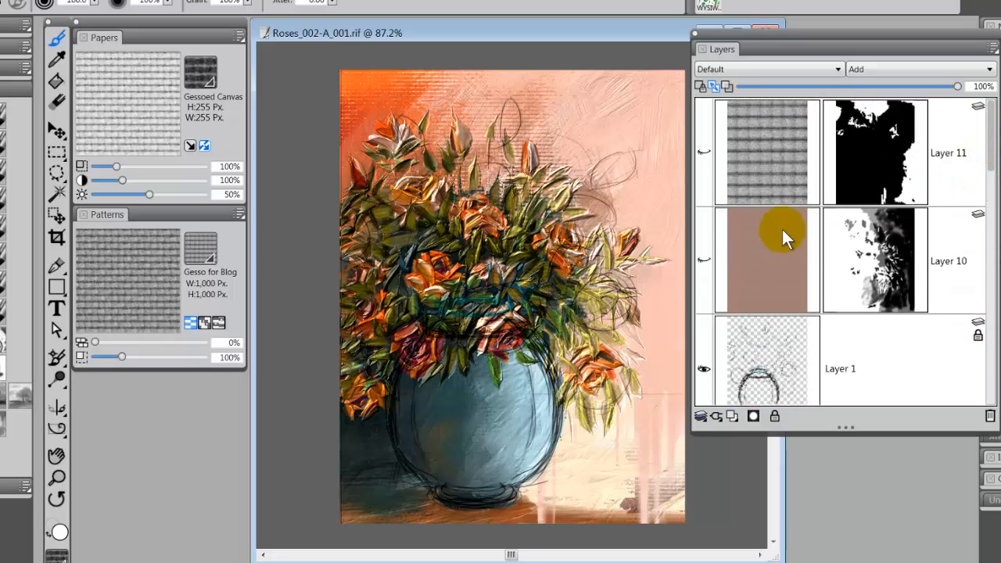
left_click(702, 260)
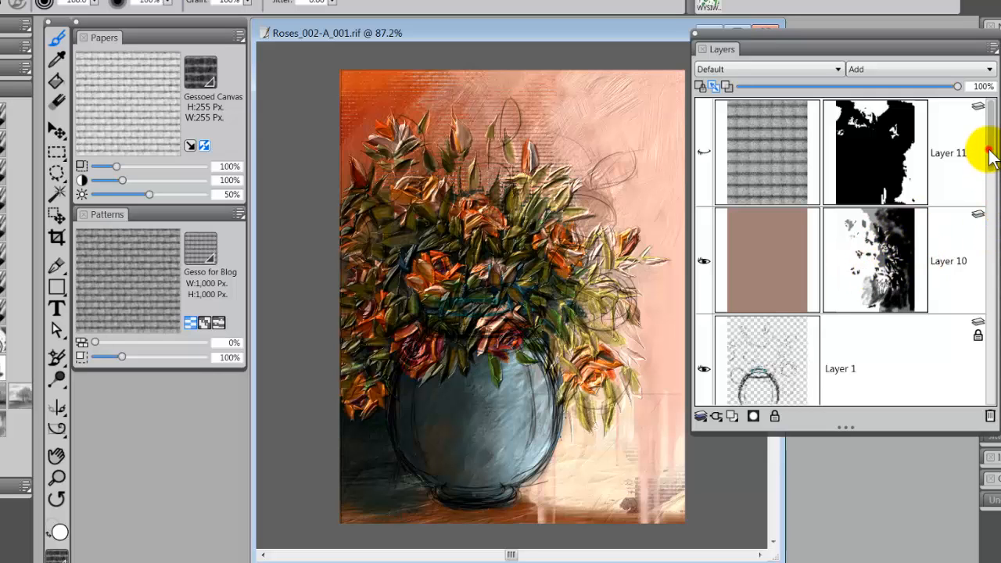
mouse_move(989, 152)
left_mouse_down()
mouse_move(984, 219)
mouse_move(989, 145)
left_mouse_up()
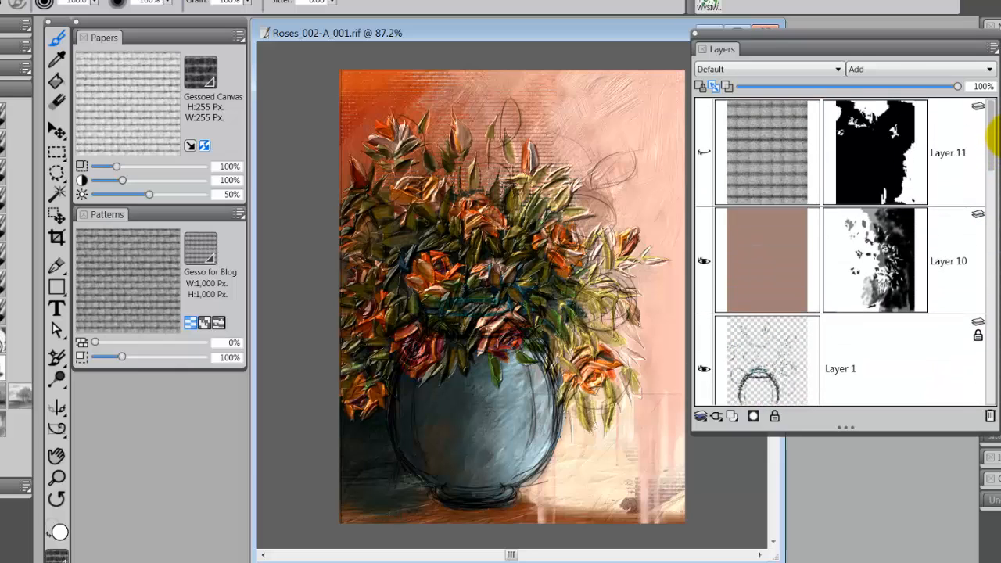
left_click(704, 153)
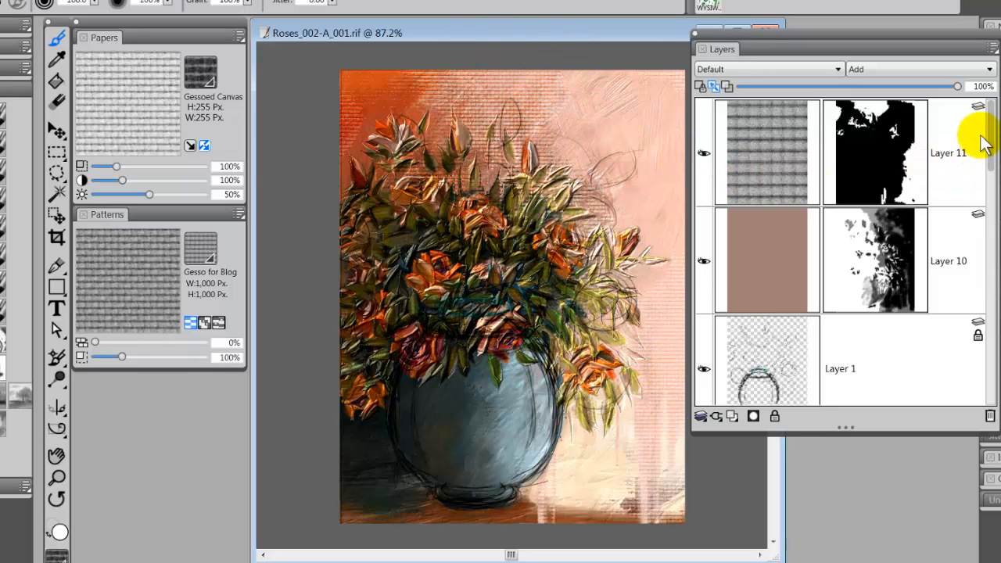
- Show the finishing strokes on Layer 12, between Layer 1 and the upper Layer 9, and return to the topmost layers
left_click_drag(988, 139, 987, 197)
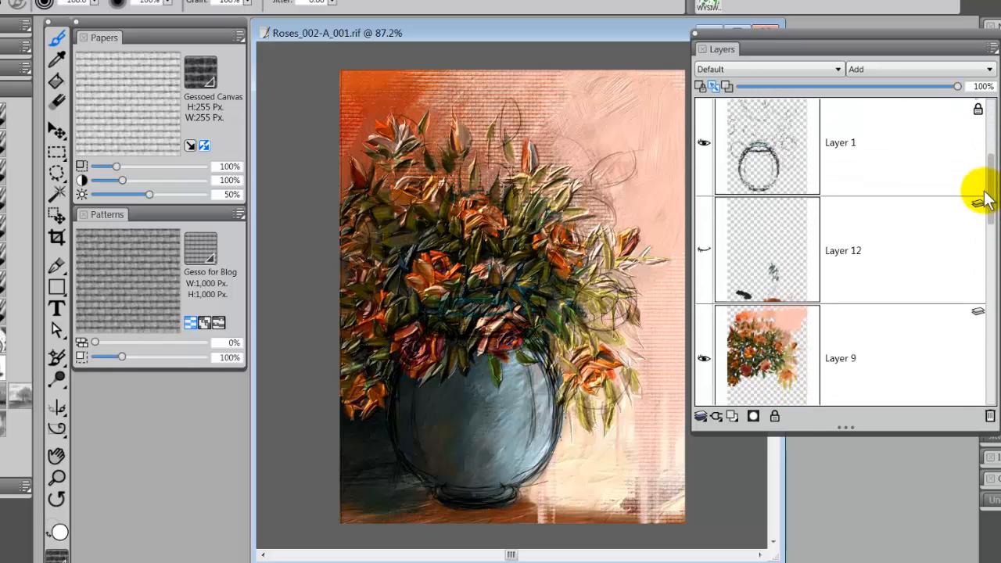
left_click(705, 250)
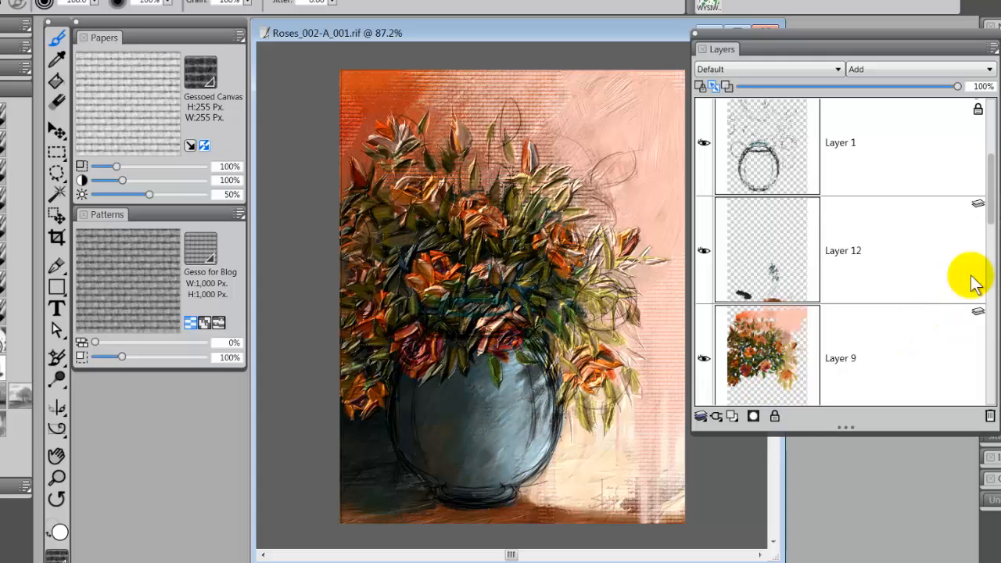
left_click_drag(987, 201, 989, 85)
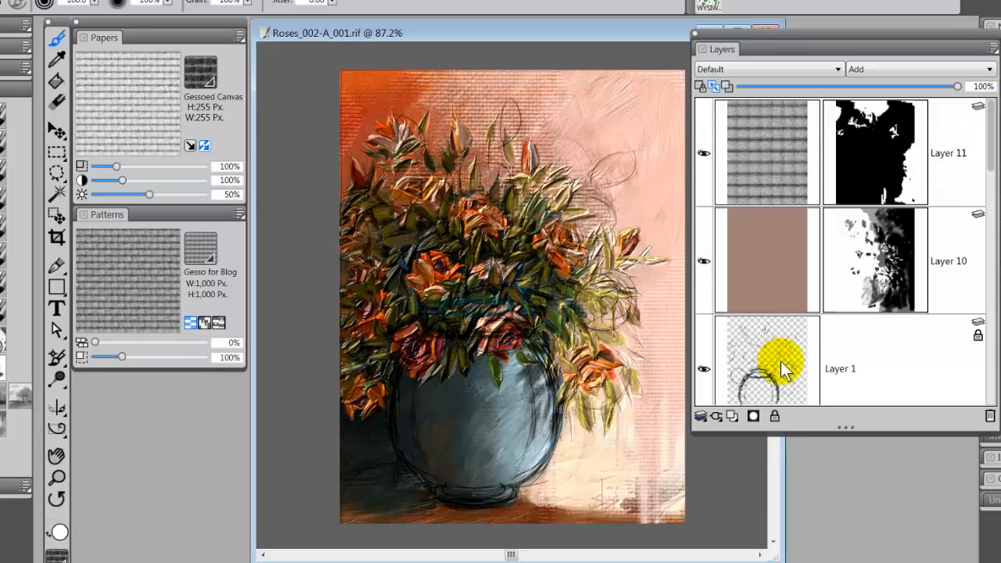